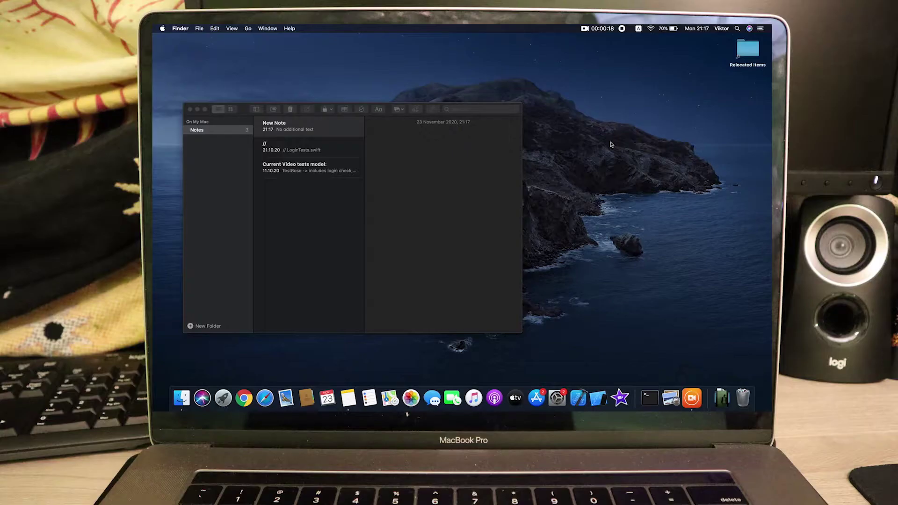
Step: Add the Bulgarian - Phonetic input source in Keyboard Preferences
left_click(638, 29)
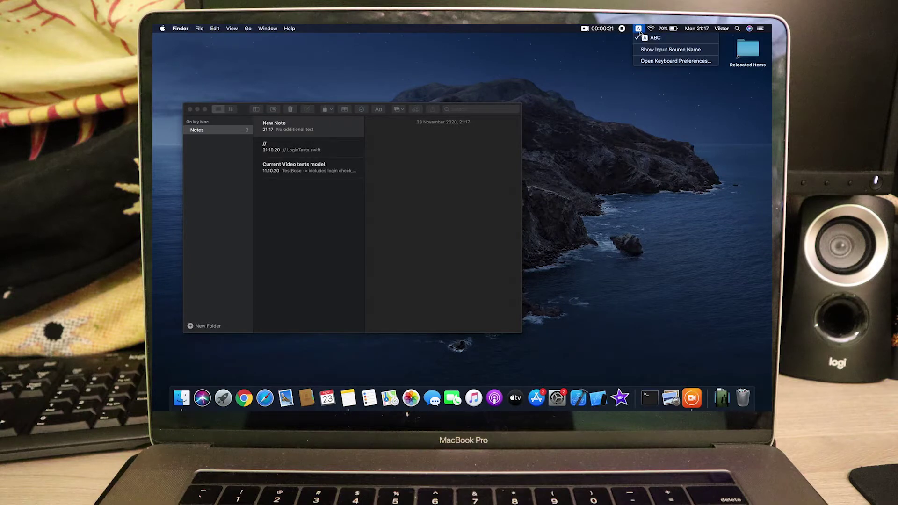
left_click(649, 61)
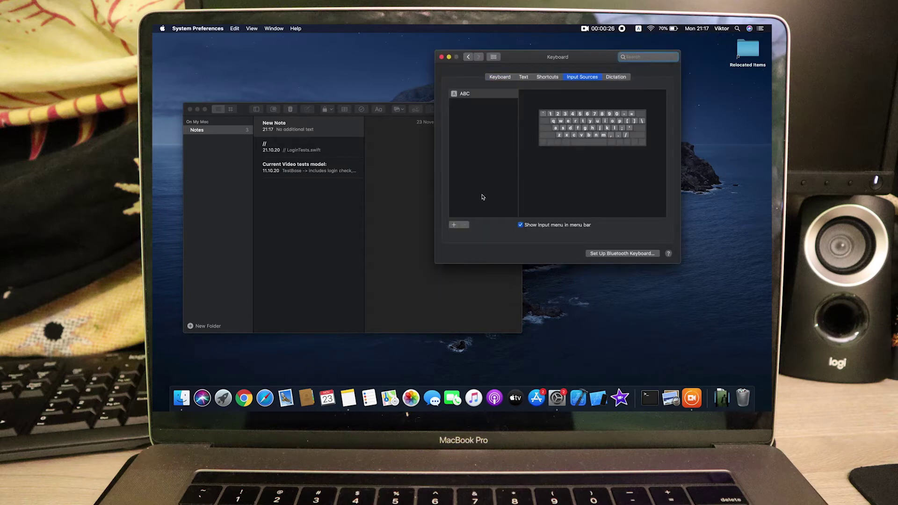
left_click(454, 225)
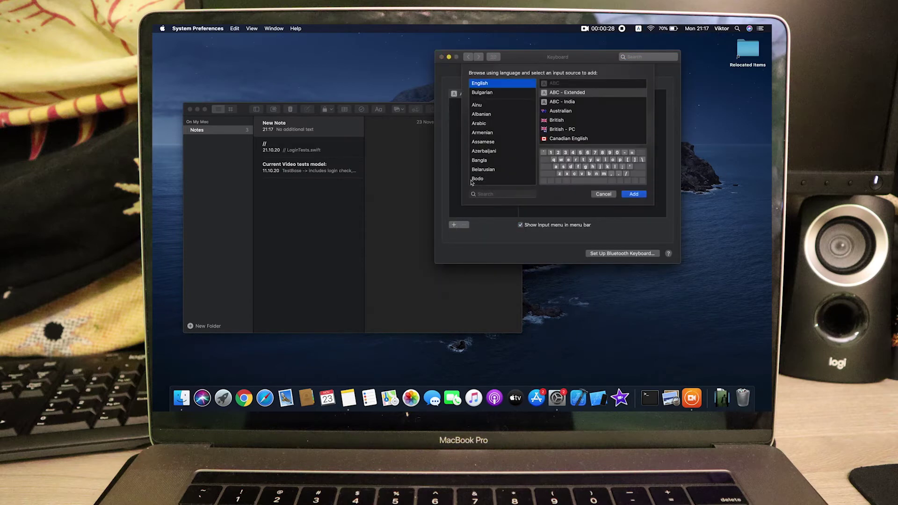
left_click(490, 94)
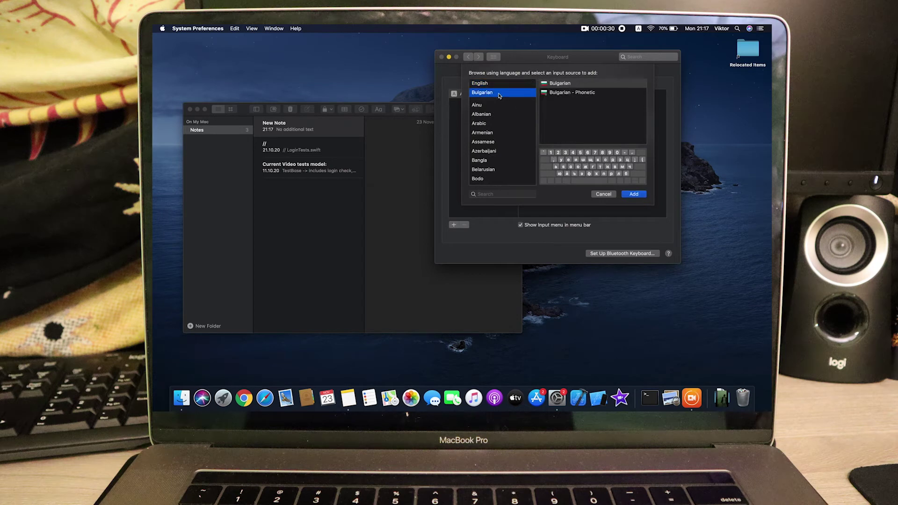
left_click(559, 95)
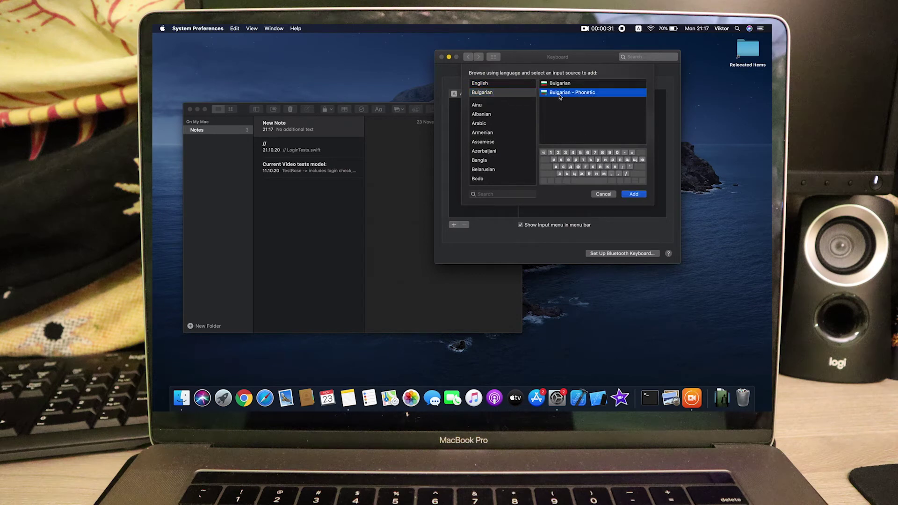
left_click(632, 194)
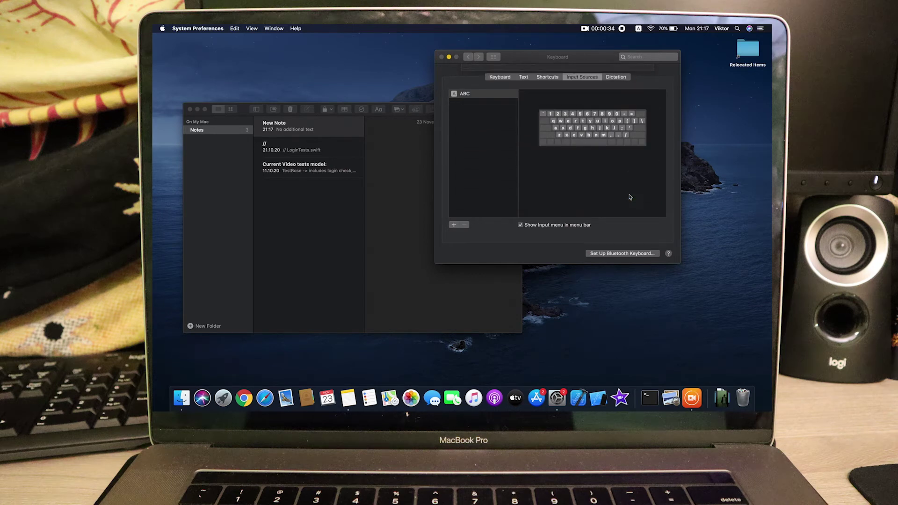
left_click(442, 57)
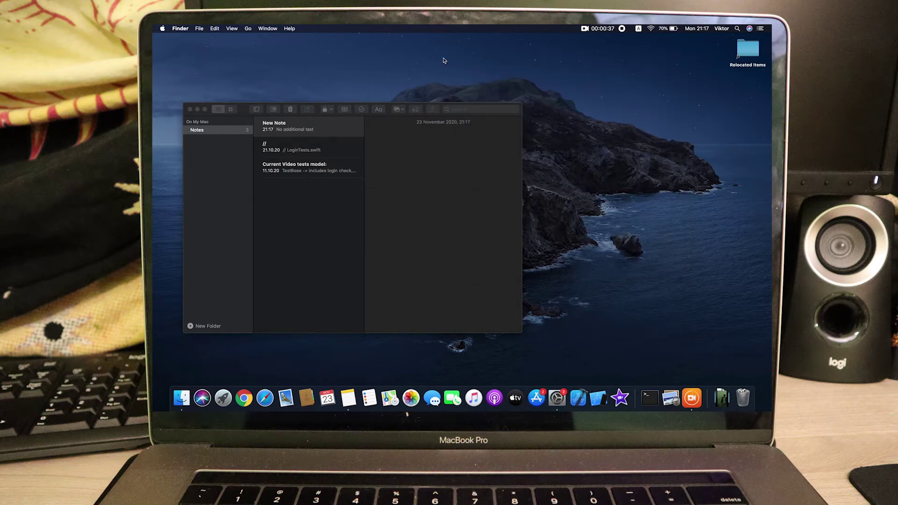
Step: Switch the menu-bar input source to Bulgarian - Phonetic and return to Notes
left_click(640, 30)
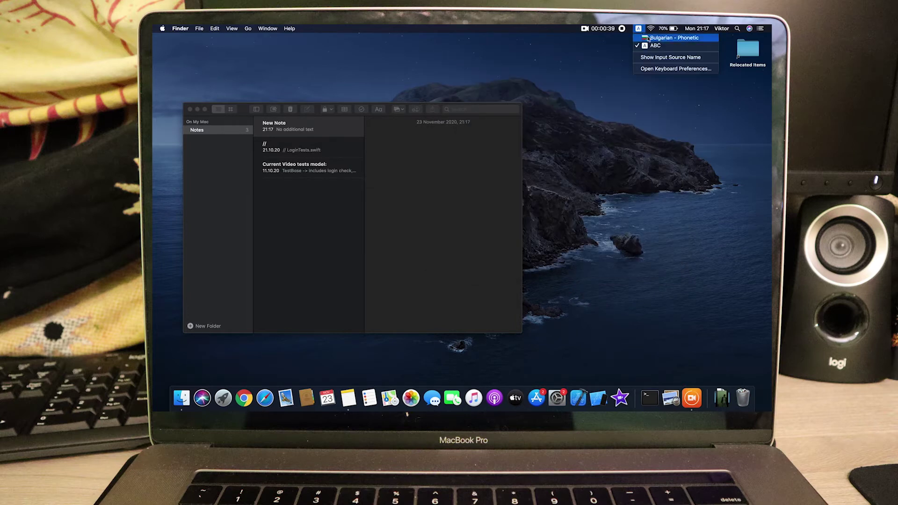
left_click(646, 39)
left_click(412, 153)
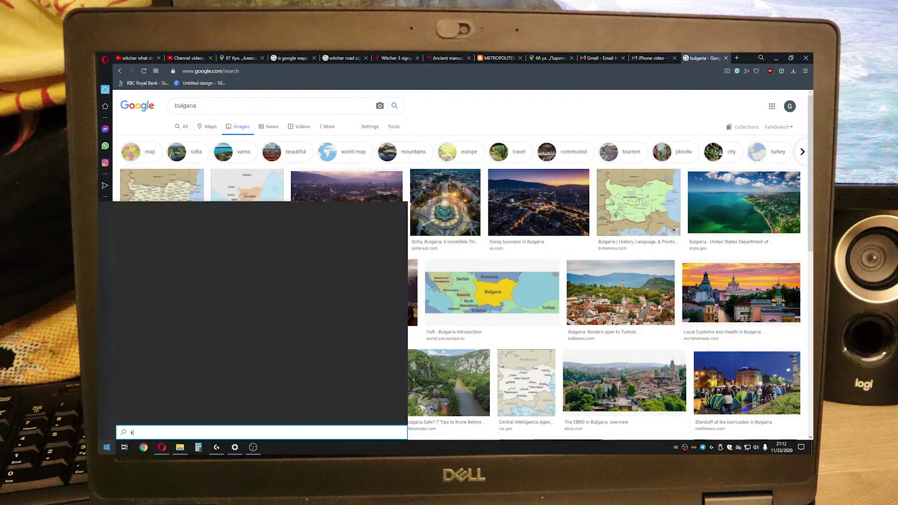
type("keyboard")
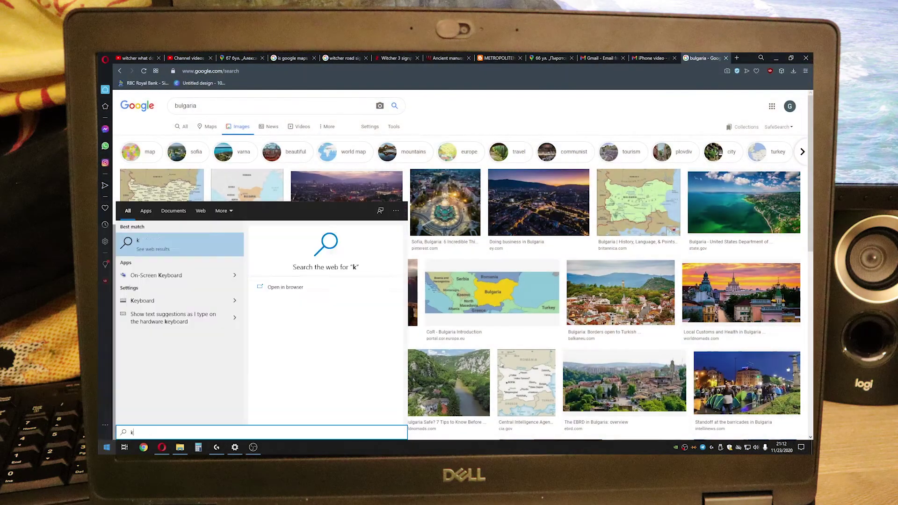
type("d")
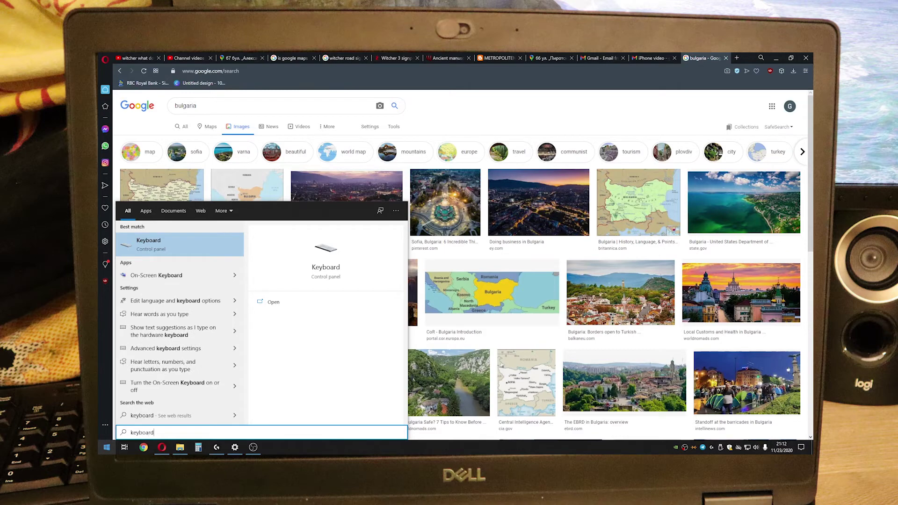
Step: Install Bulgarian as a preferred language from the language and keyboard options
key("Down")
key("Down")
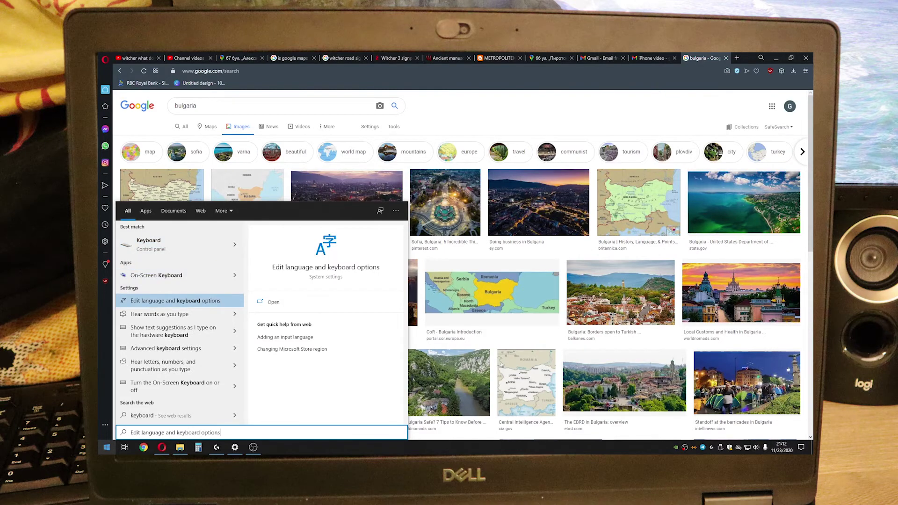
key("Return")
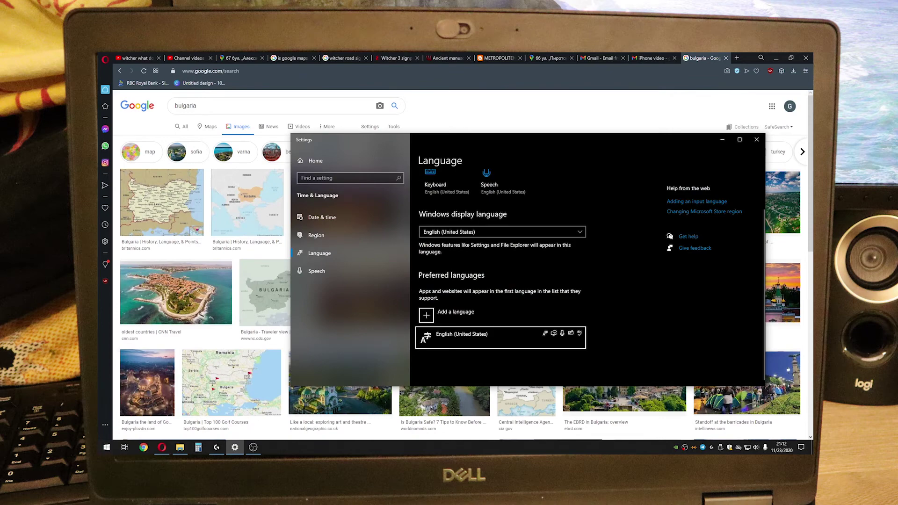
left_click(455, 311)
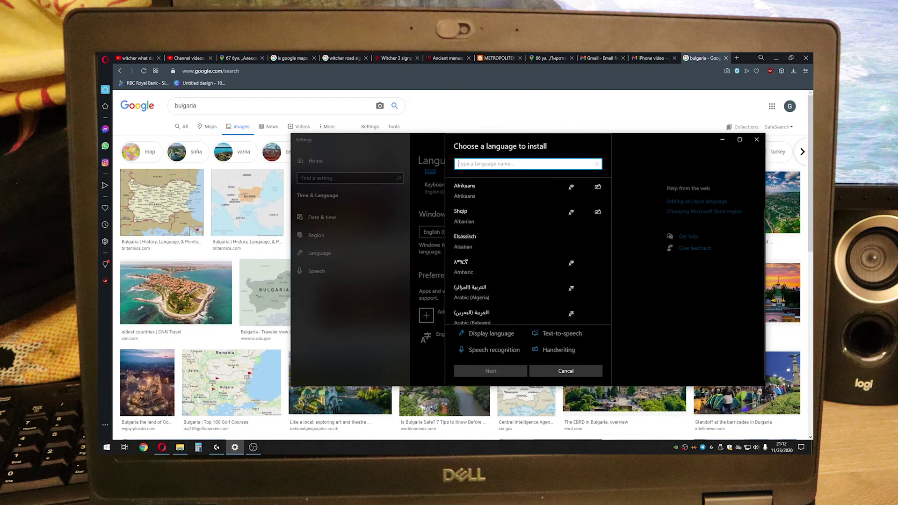
type("bulga")
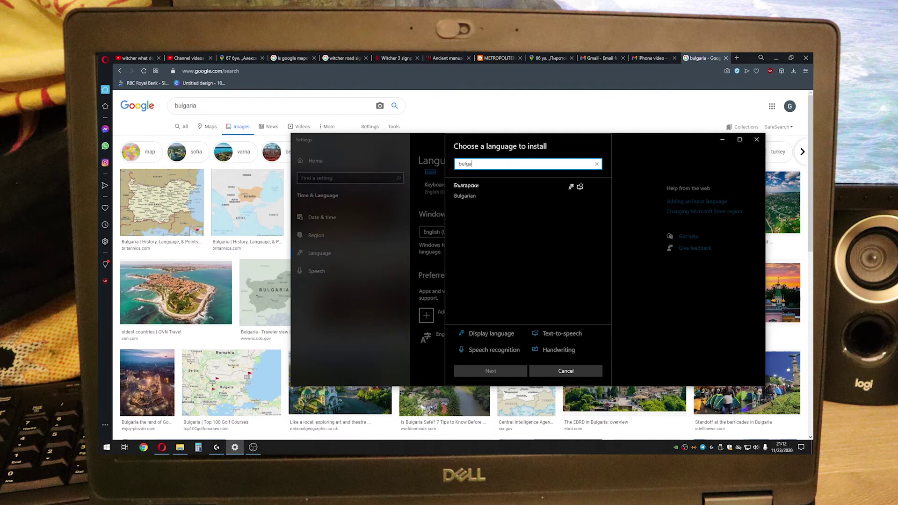
left_click(527, 190)
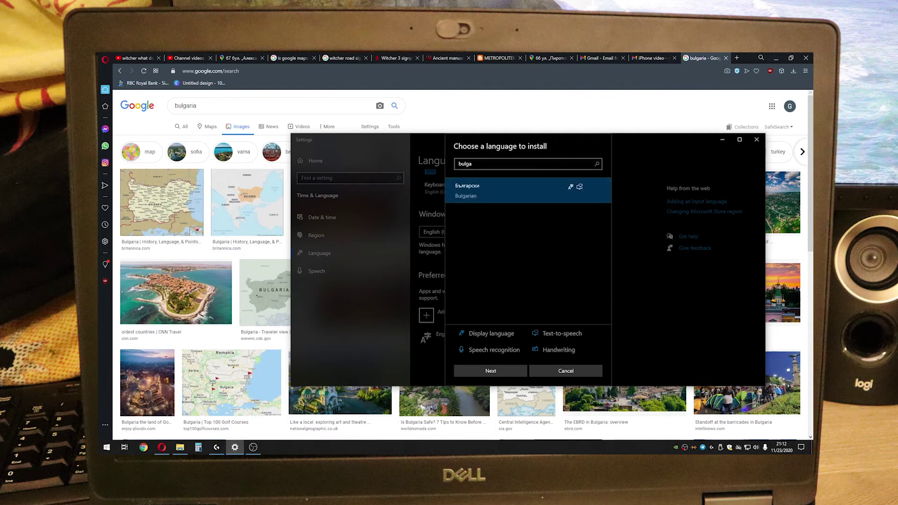
left_click(491, 371)
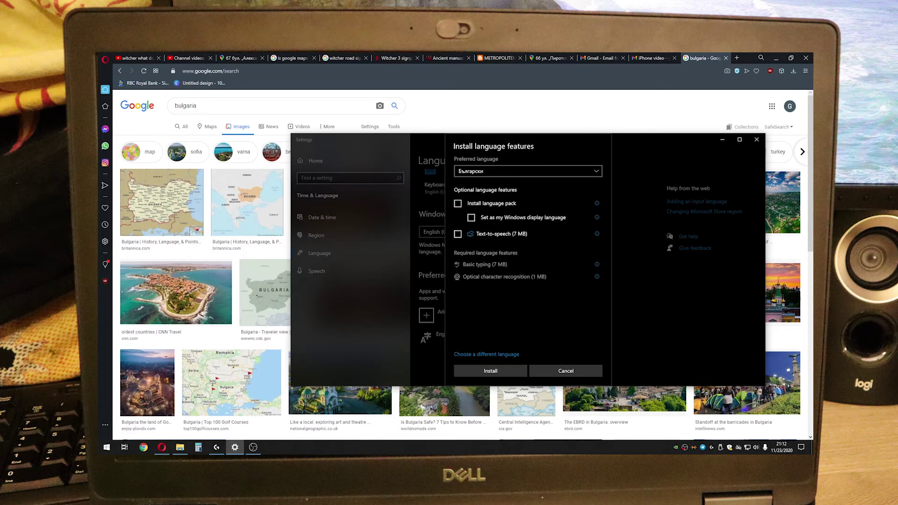
left_click(491, 371)
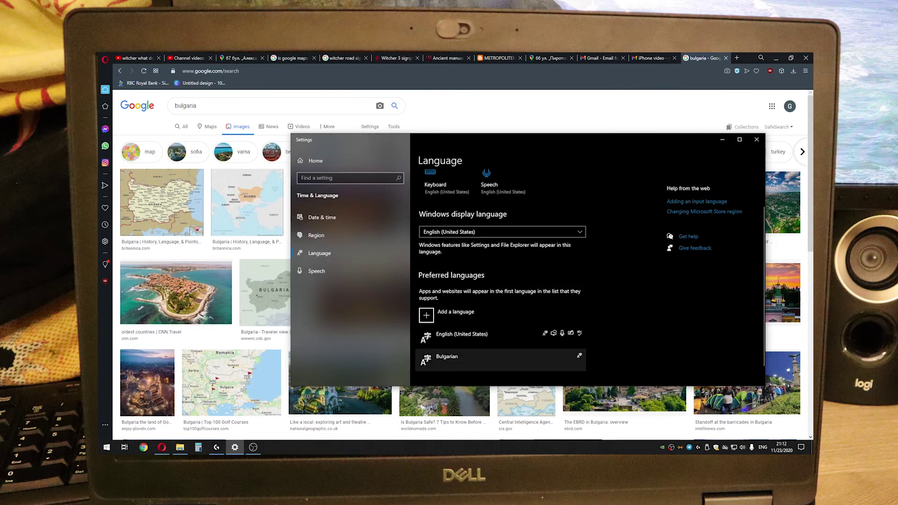
scroll(501, 281, "down", 1)
Step: Replace Bulgarian's default keyboard with Bulgarian (Phonetic Traditional) in its language options
left_click(491, 336)
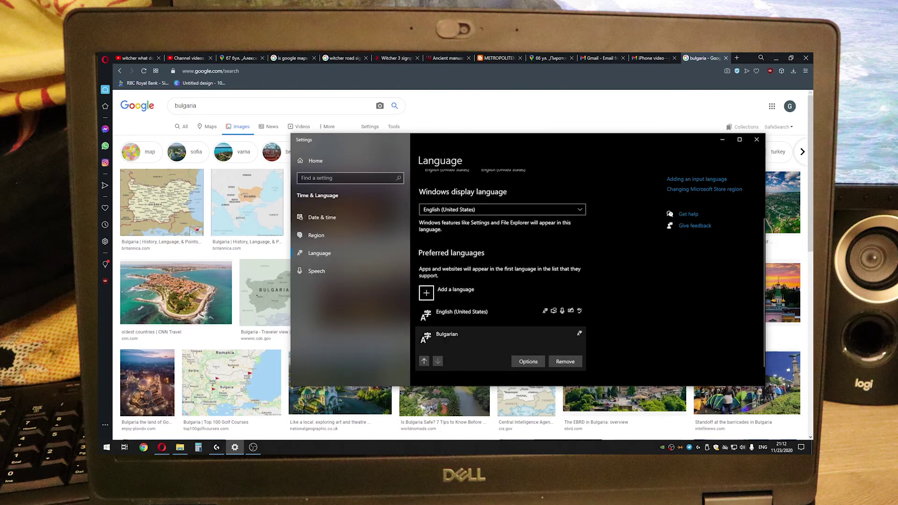
left_click(528, 361)
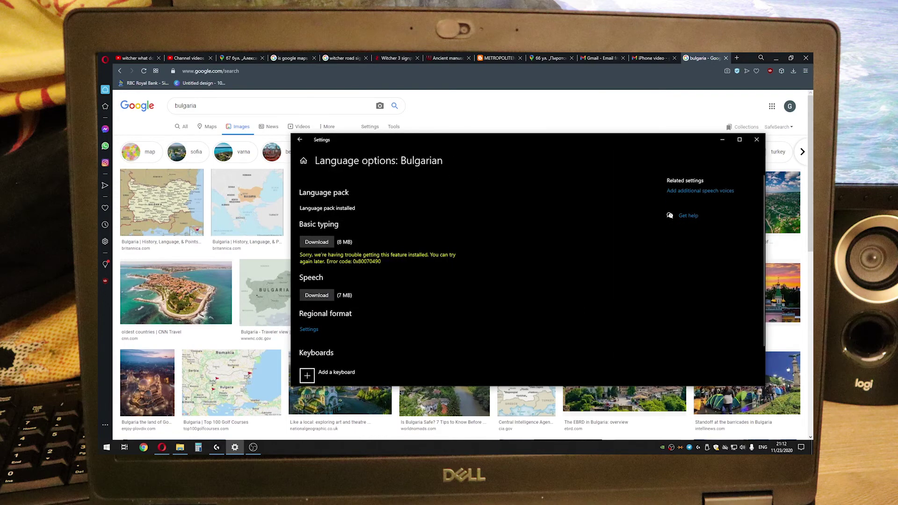
scroll(501, 281, "down", 1)
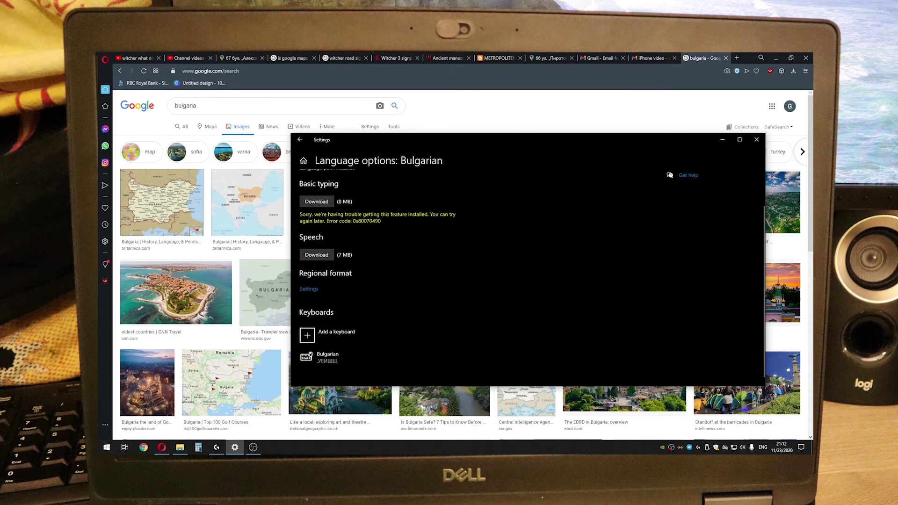
left_click(330, 330)
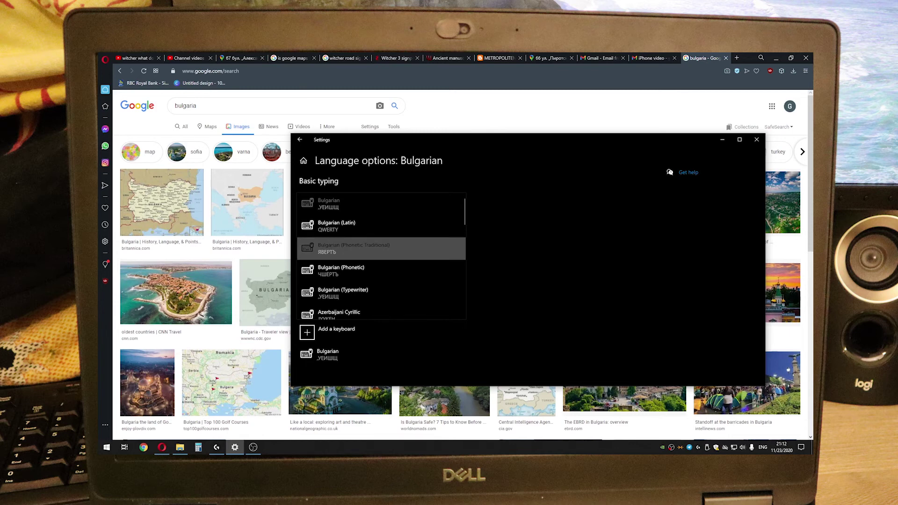
left_click(383, 248)
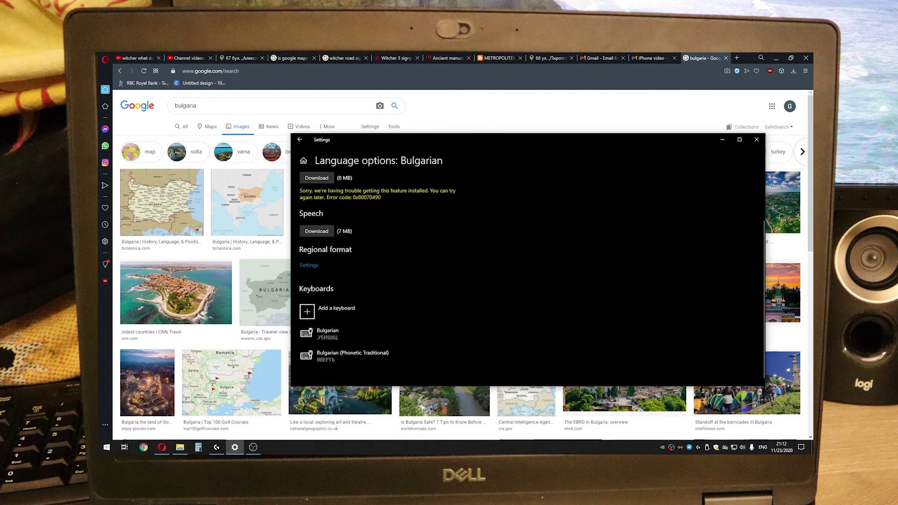
left_click(383, 332)
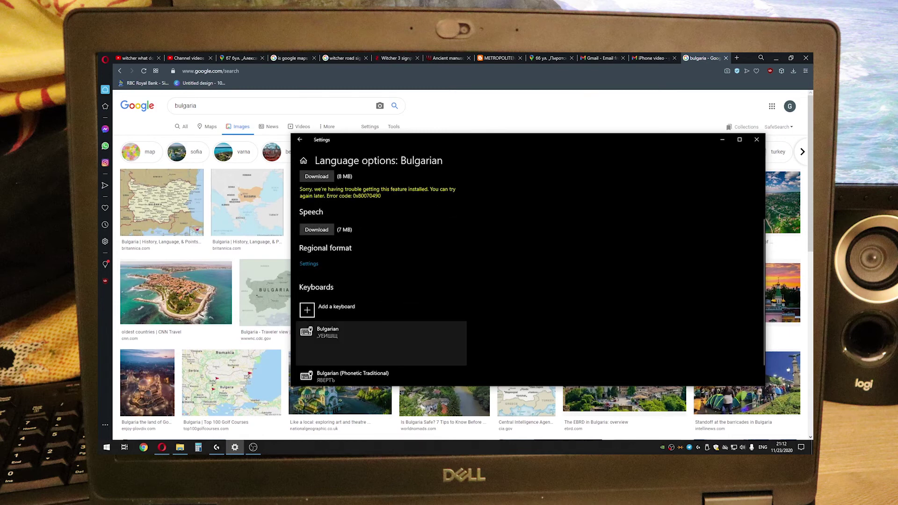
left_click(446, 356)
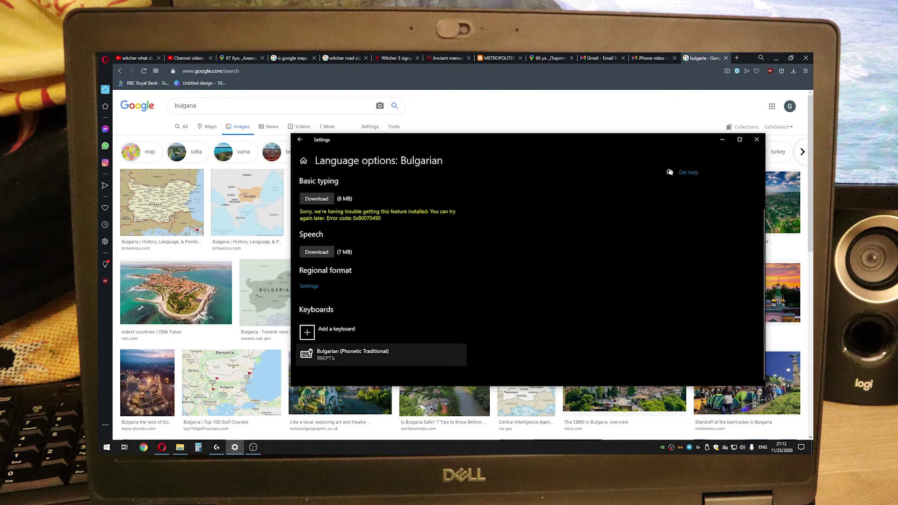
Step: Close Settings and switch the taskbar input language from ENG to Bulgarian (Phonetic Traditional)
left_click(756, 140)
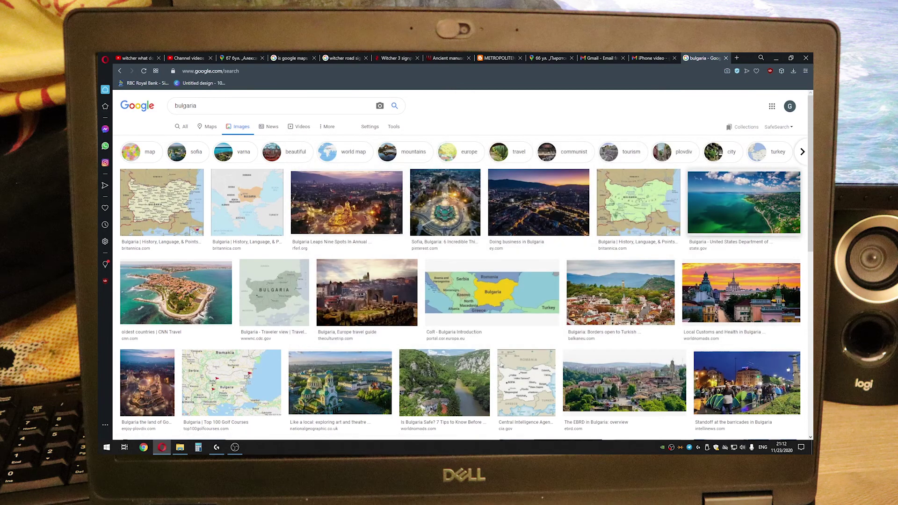
left_click(763, 447)
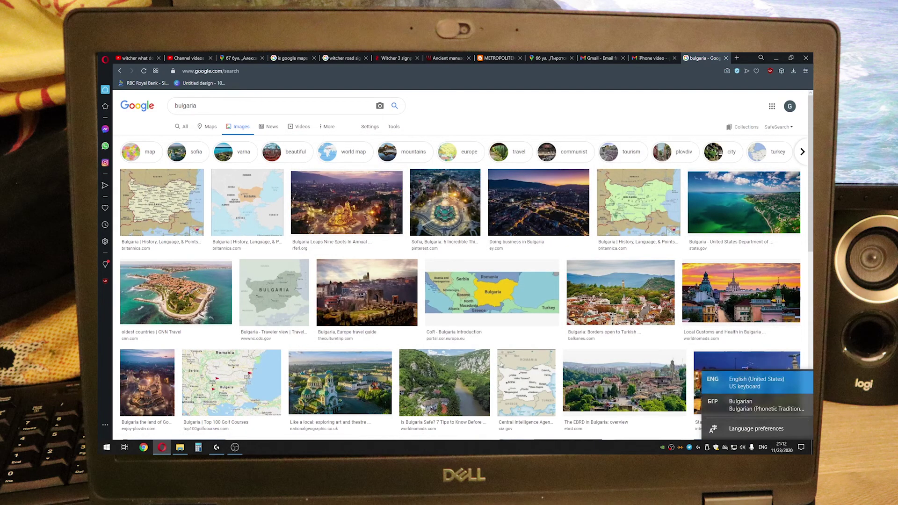
left_click(754, 405)
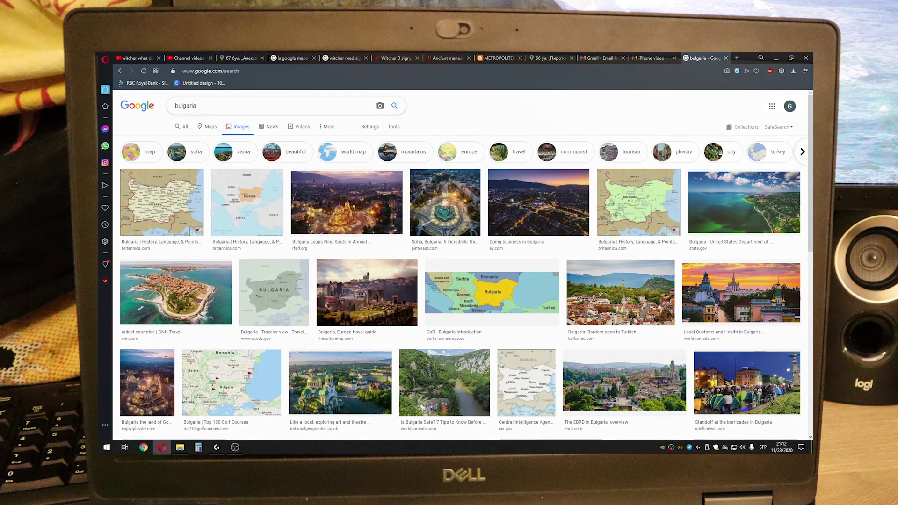